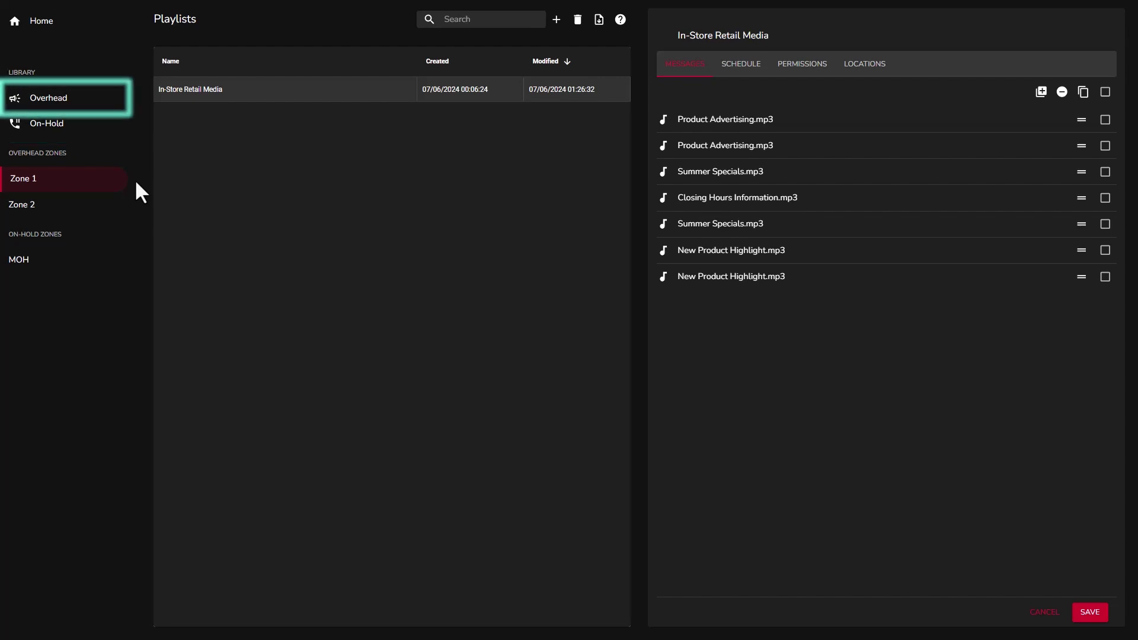
Open the settings of the Summer Specials.mp3 message in the Overhead library.
{"action": "left_click", "coordinate": [94, 110]}
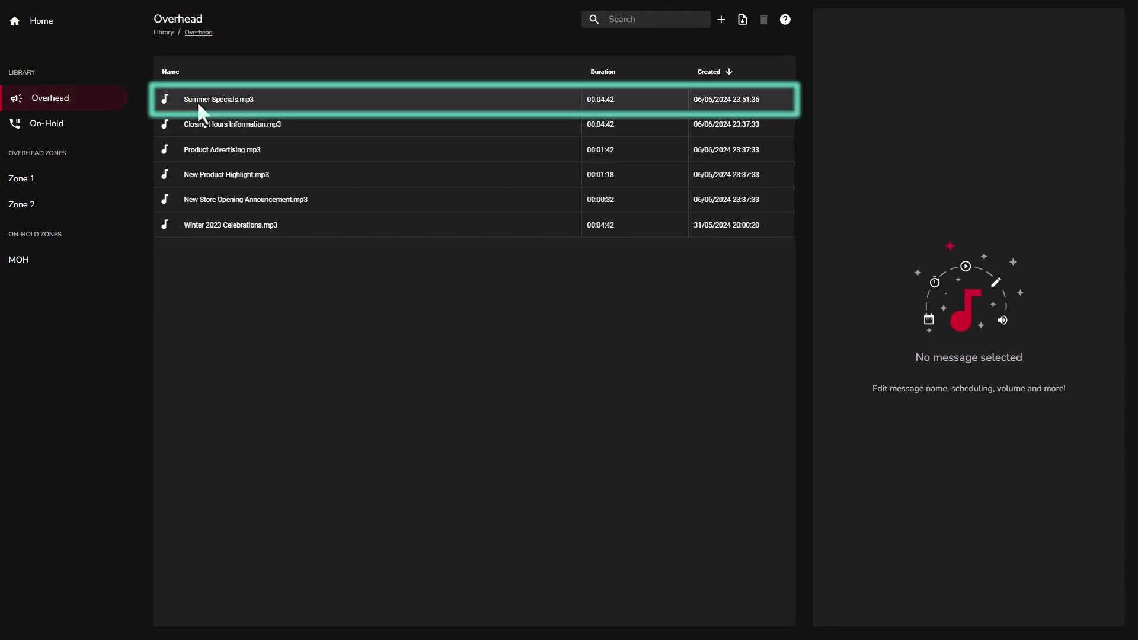
{"action": "left_click", "coordinate": [239, 100]}
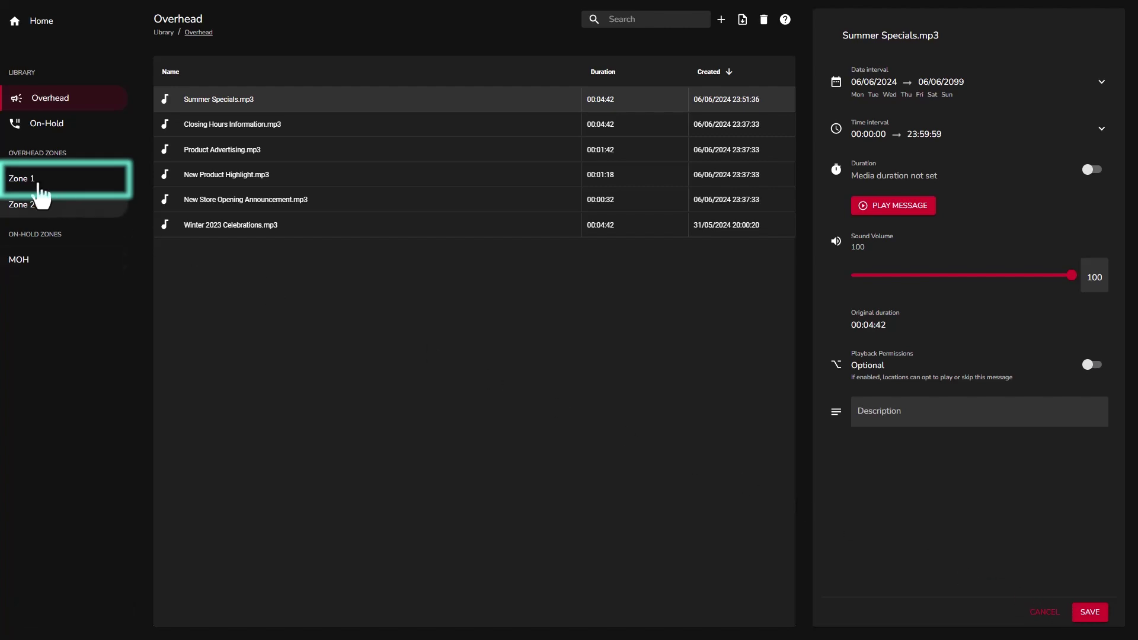
Open the settings of the first Product Advertising.mp3 message in Zone 1's In-Store Retail Media playlist.
{"action": "left_click", "coordinate": [37, 185]}
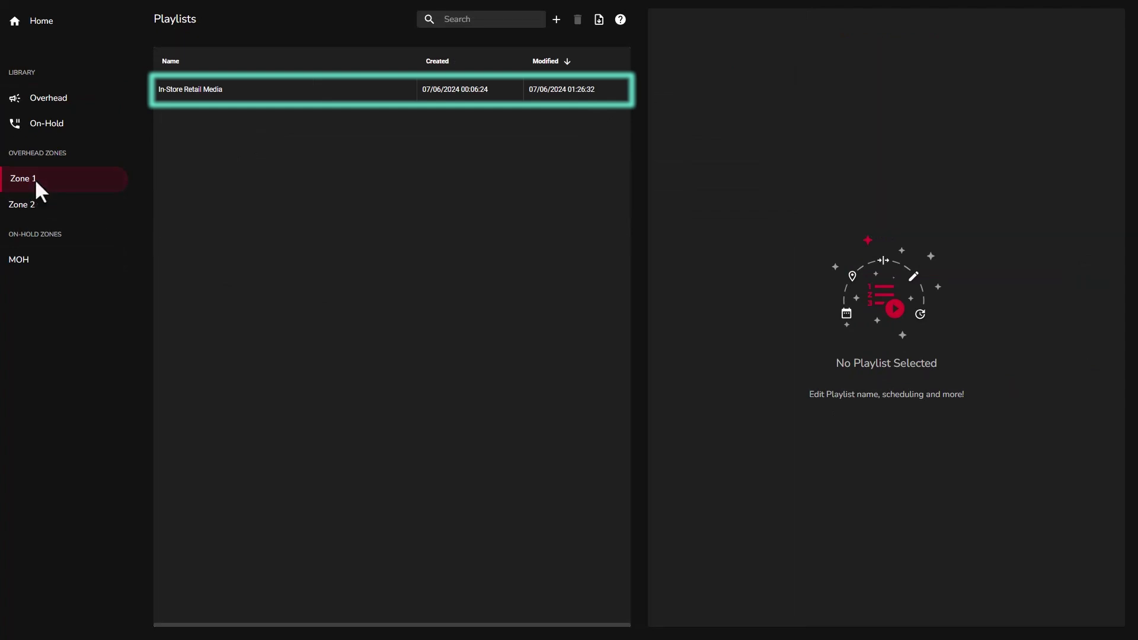
{"action": "left_click", "coordinate": [241, 88]}
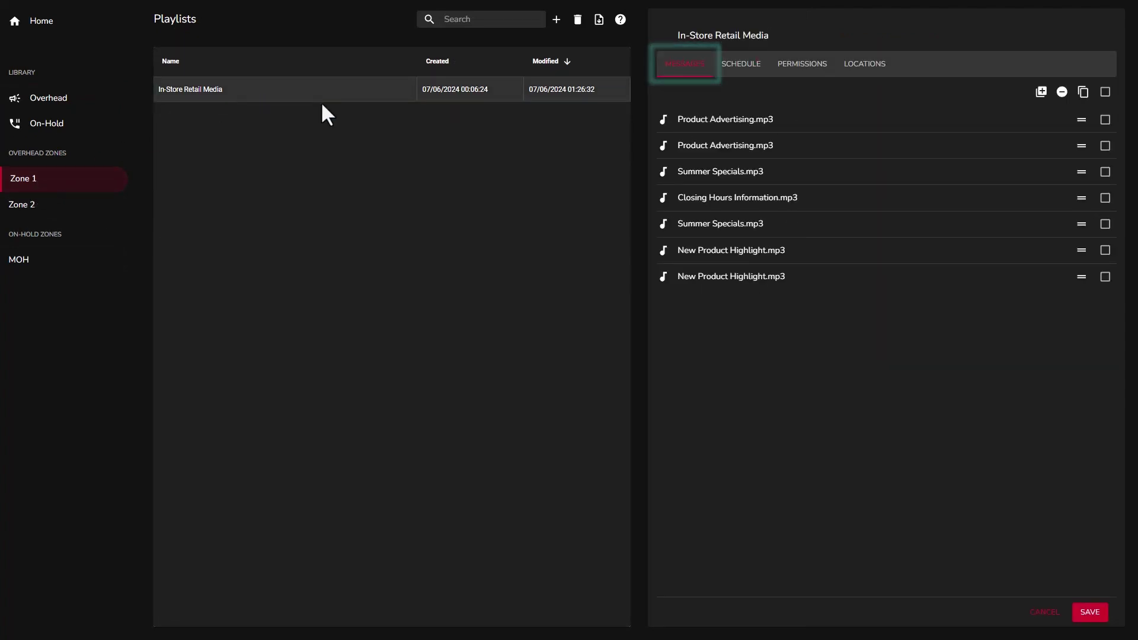
{"action": "left_click", "coordinate": [718, 122]}
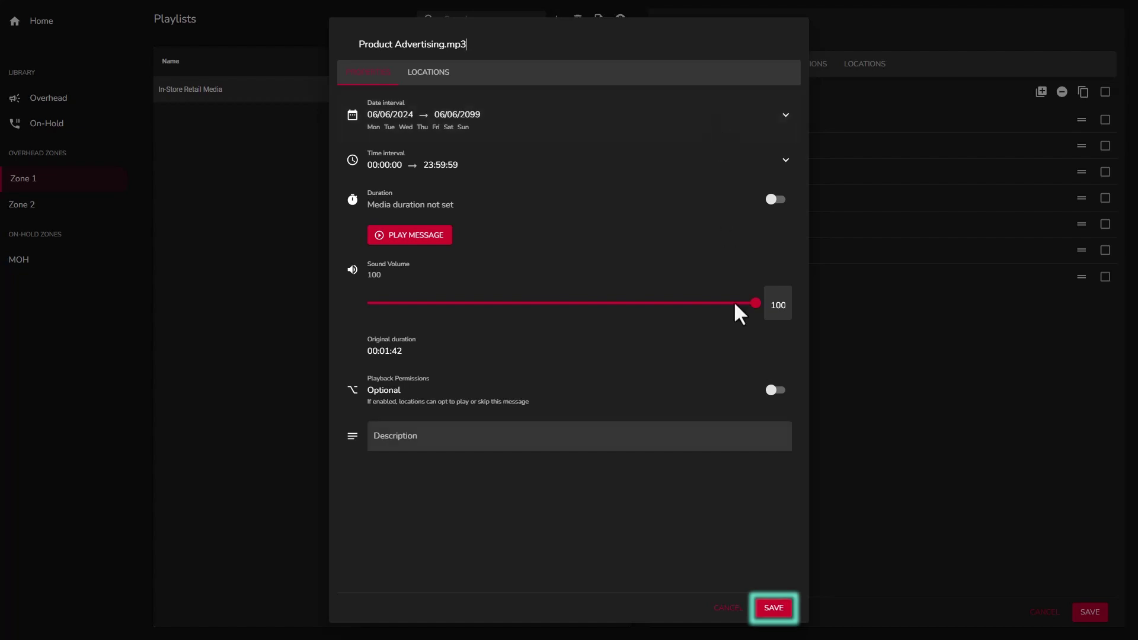
{"action": "left_click", "coordinate": [770, 609]}
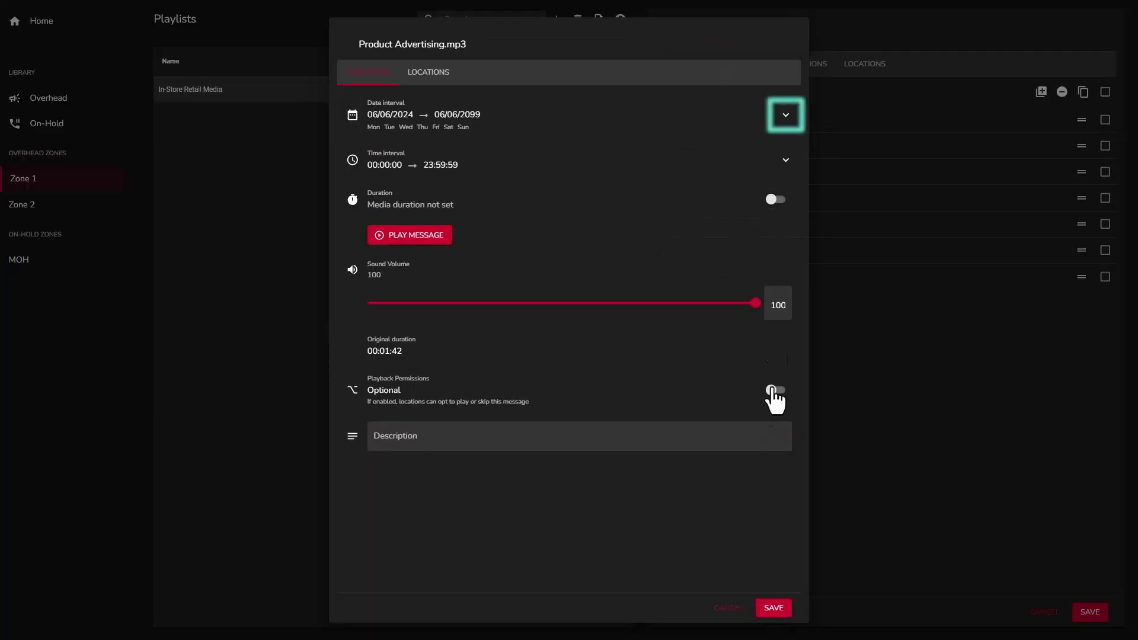
Set the start date of the message's date interval to 01/07/2024.
{"action": "left_click", "coordinate": [784, 115]}
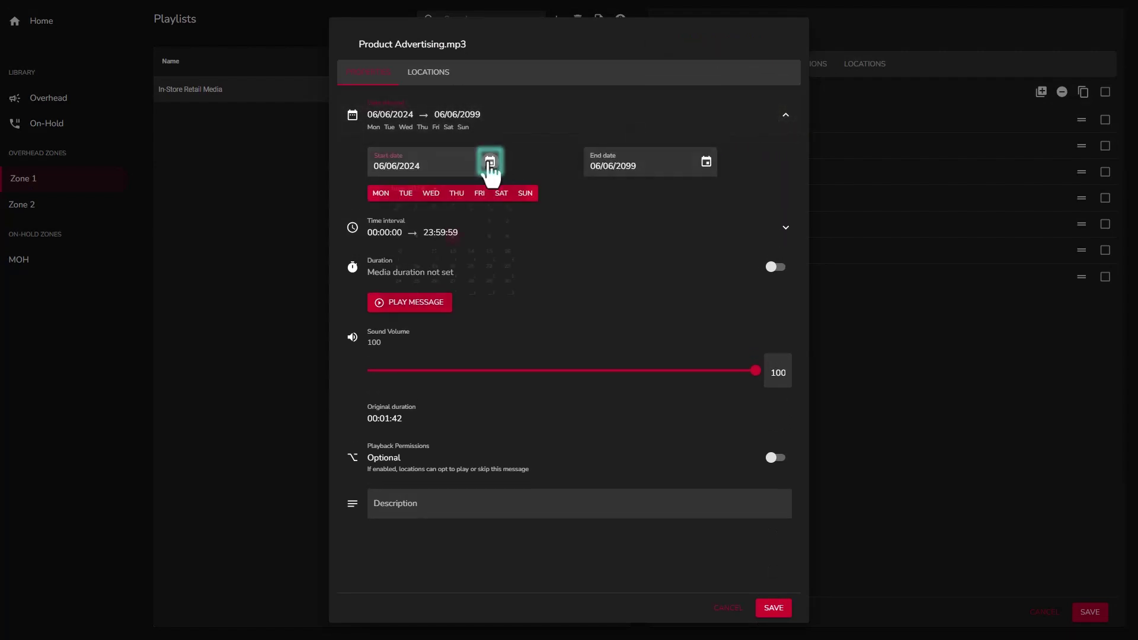
{"action": "left_click", "coordinate": [490, 164]}
{"action": "left_click", "coordinate": [521, 196]}
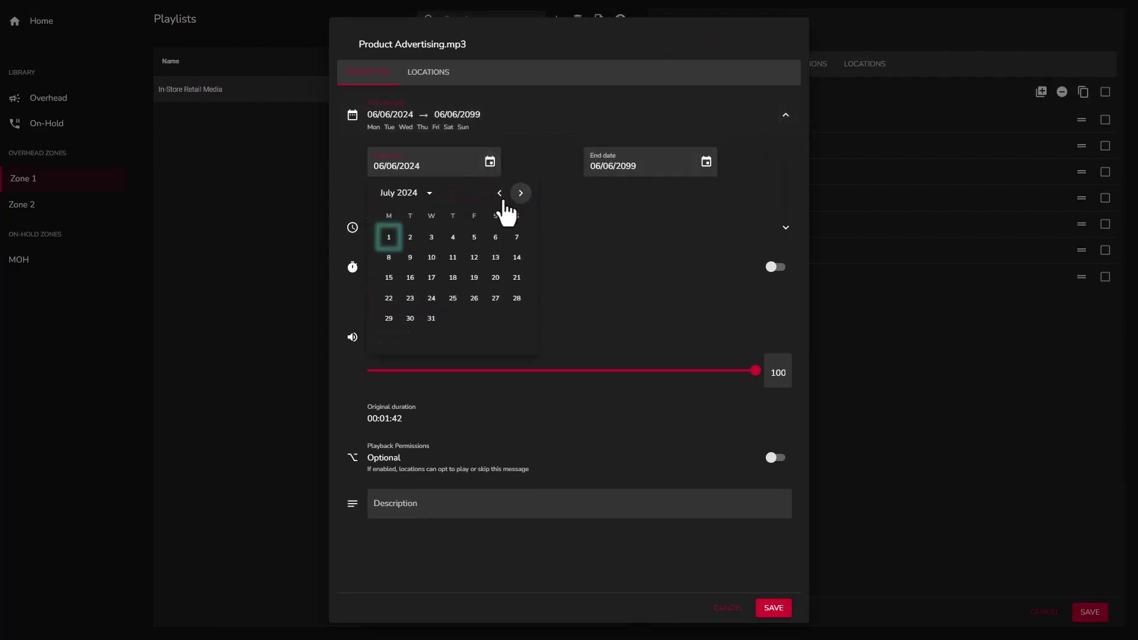
{"action": "left_click", "coordinate": [389, 238]}
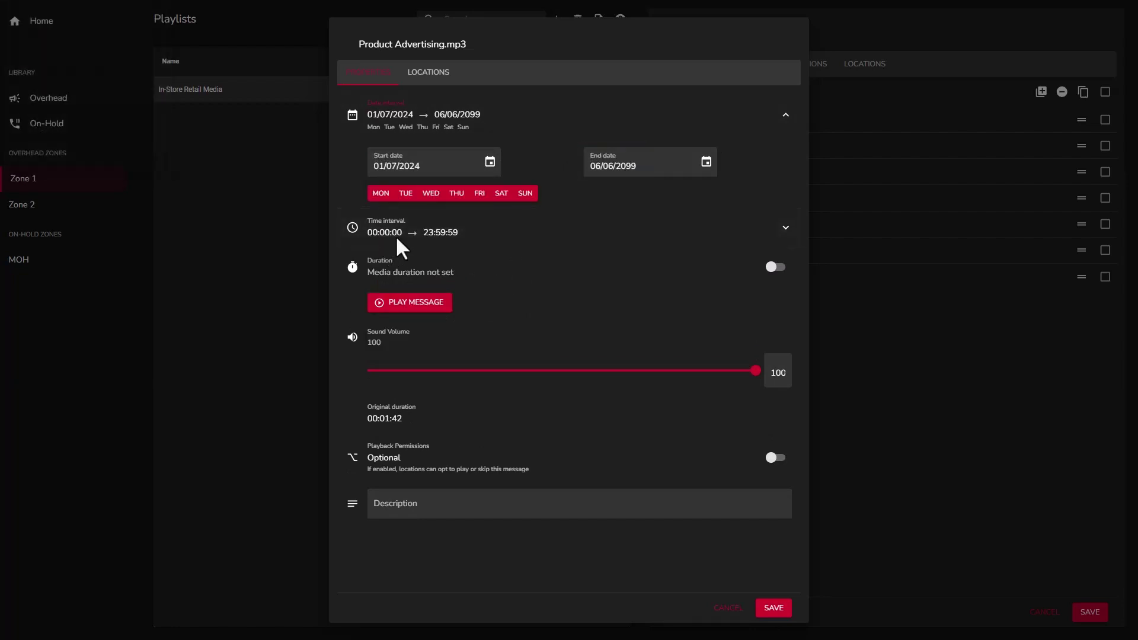
Set the message's end date to 31/07/2024 and exclude Monday from its playback days.
{"action": "left_click", "coordinate": [706, 162]}
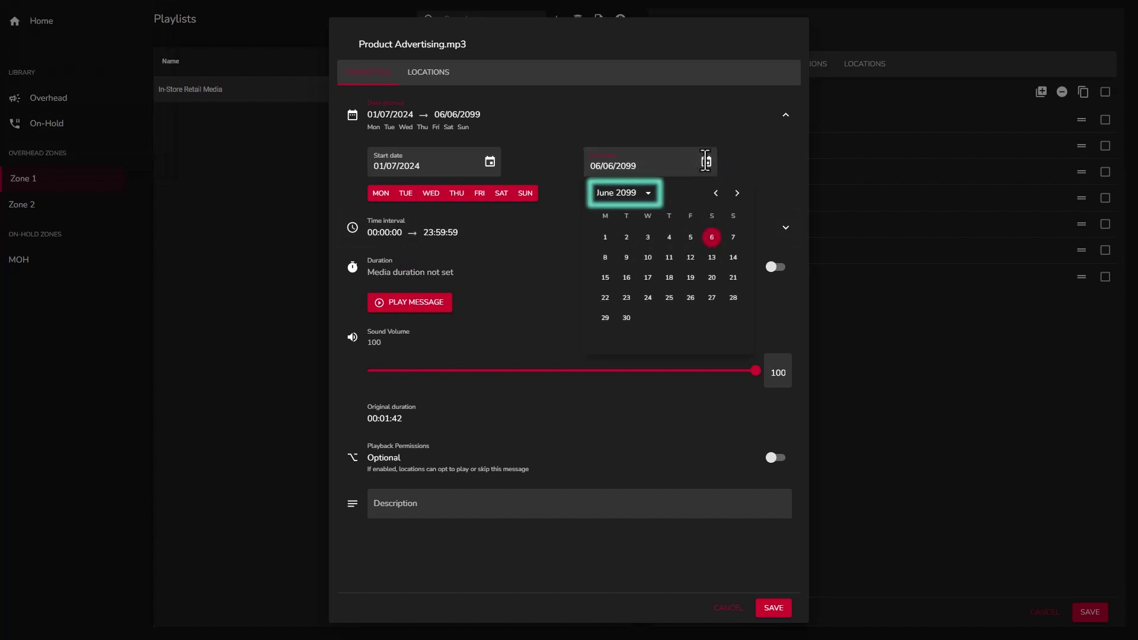
{"action": "left_click", "coordinate": [648, 194]}
{"action": "scroll", "coordinate": [636, 239], "scroll_direction": "up", "scroll_amount": 5}
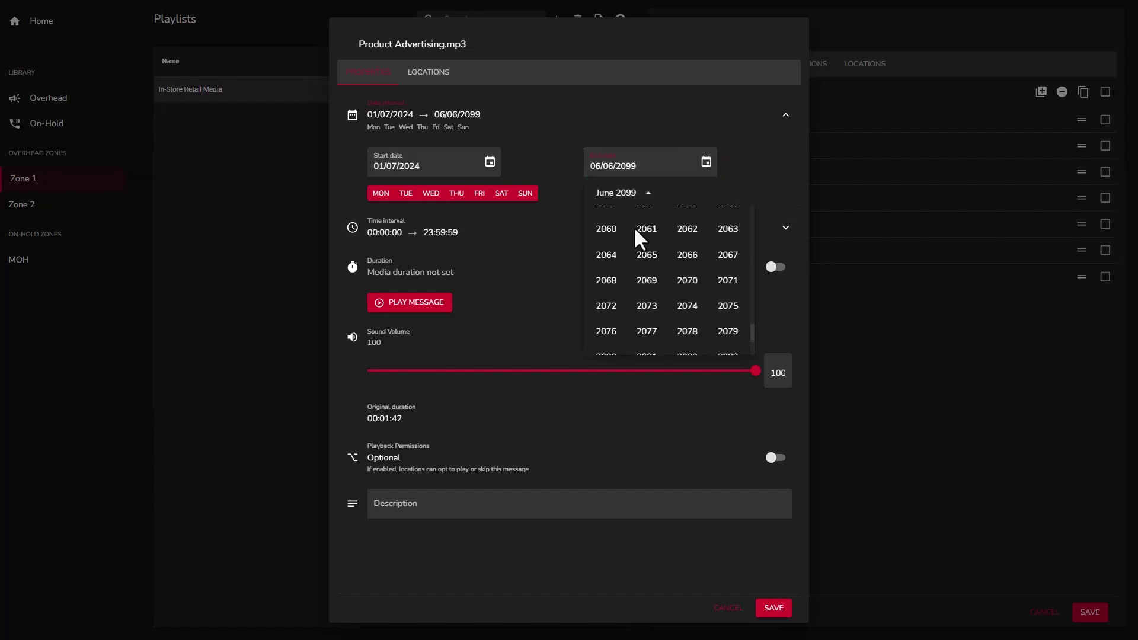
{"action": "scroll", "coordinate": [635, 239], "scroll_direction": "up", "scroll_amount": 3}
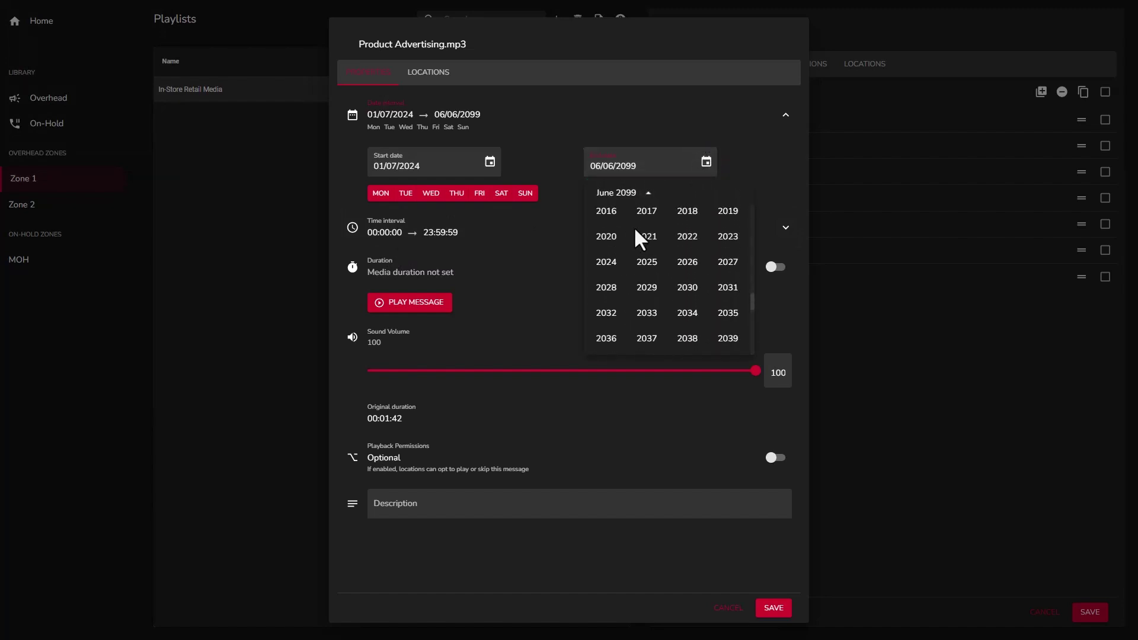
{"action": "left_click", "coordinate": [608, 298]}
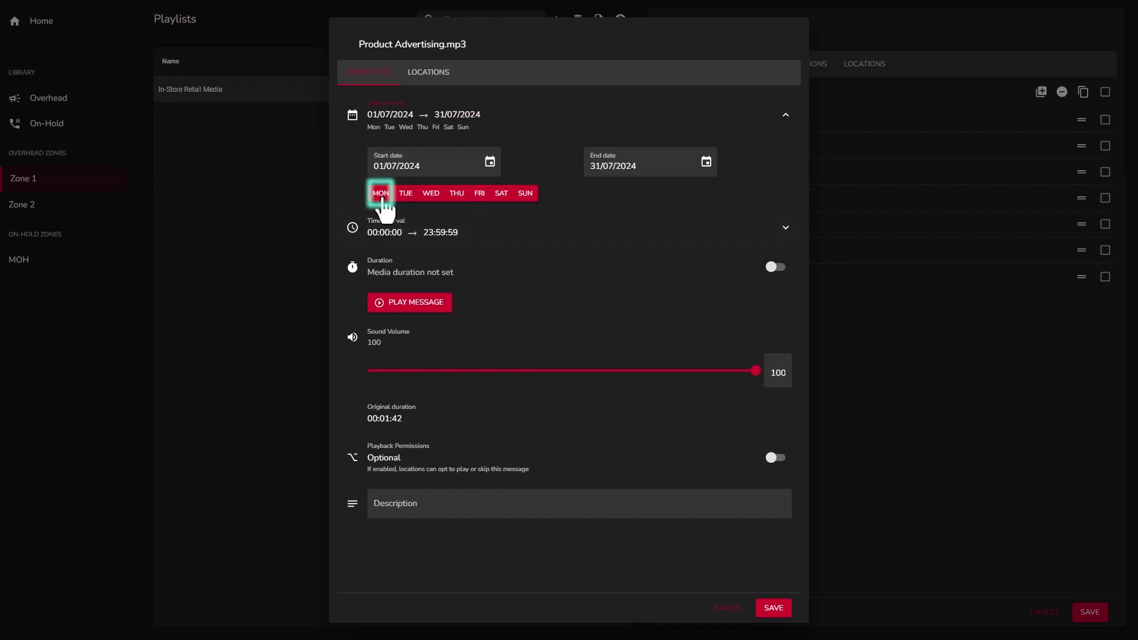
{"action": "left_click", "coordinate": [382, 194]}
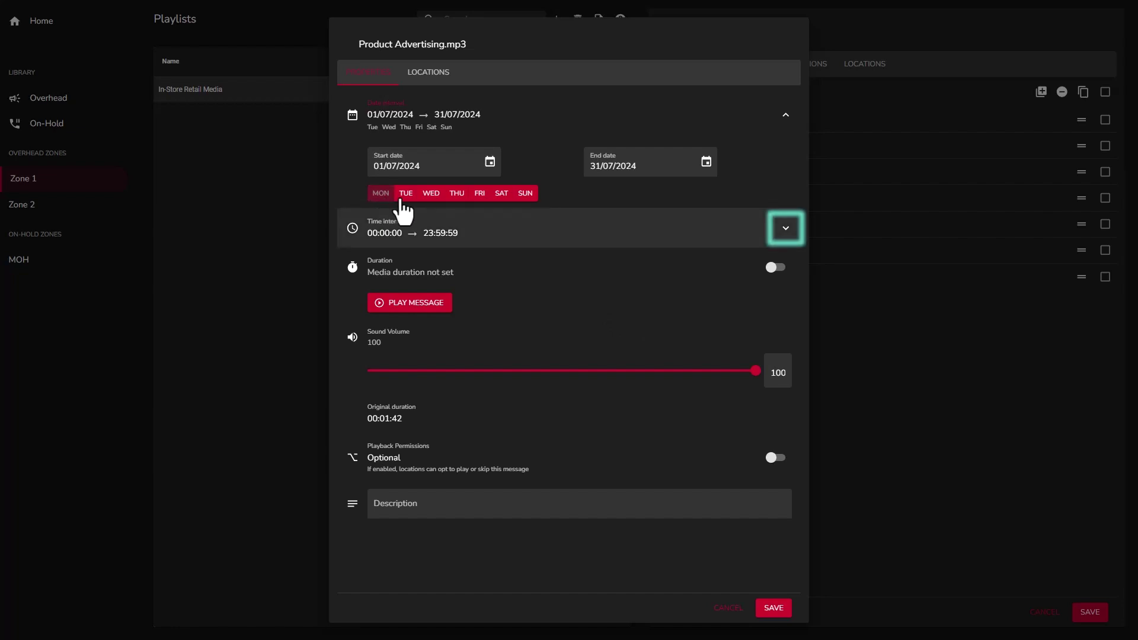
Turn off all-day playback and set the message's time interval from 09:00:00 to 13:59:59.
{"action": "left_click", "coordinate": [784, 230]}
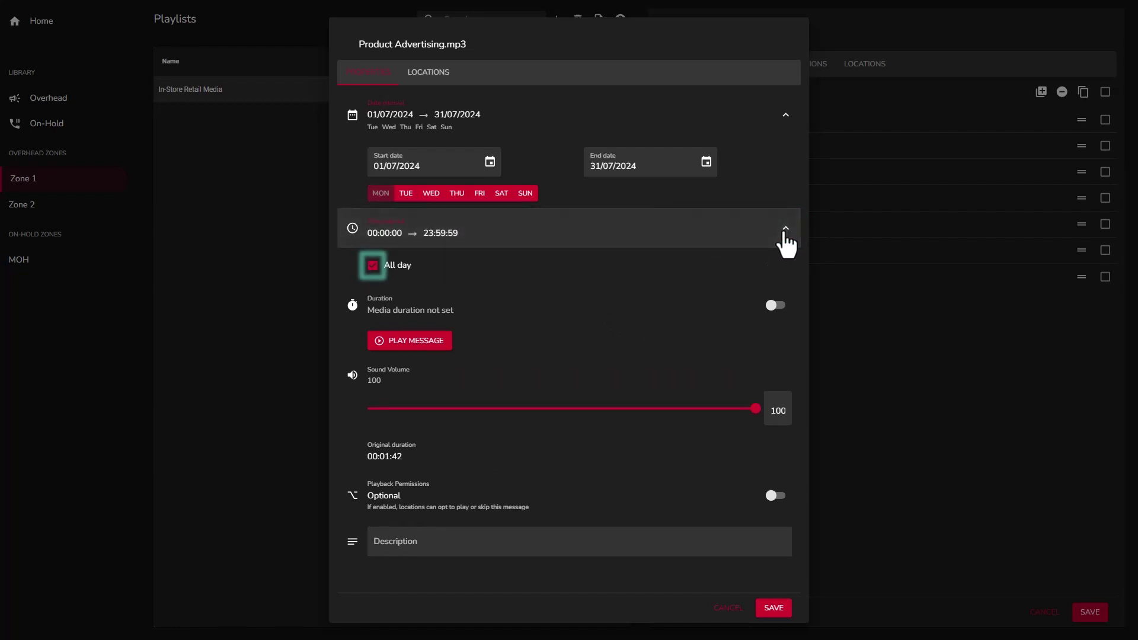
{"action": "left_click", "coordinate": [373, 266]}
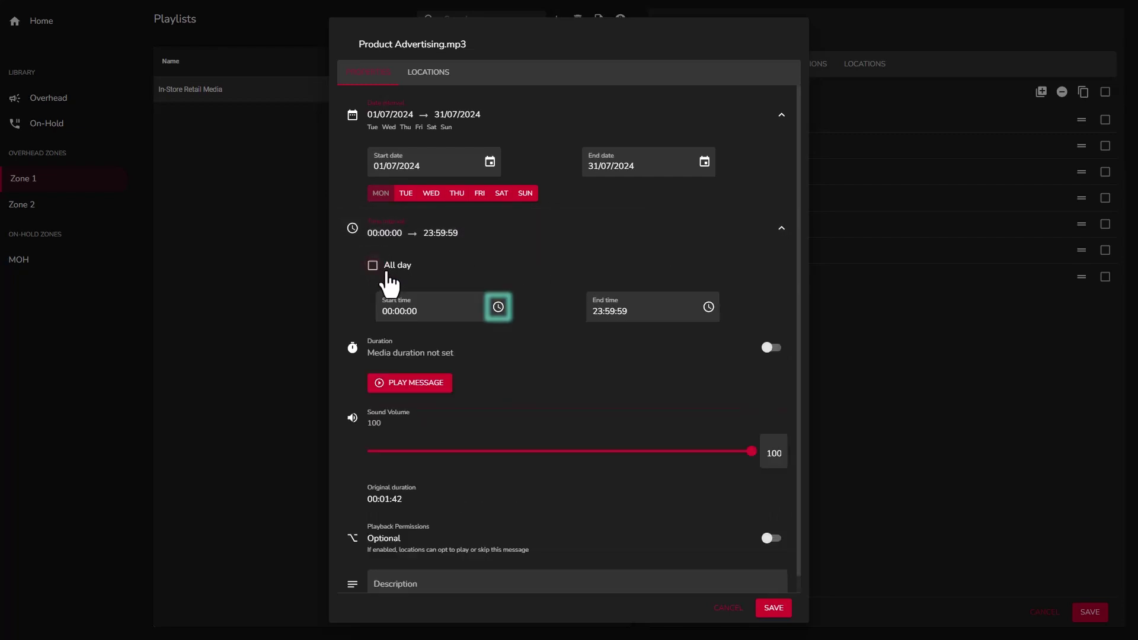
{"action": "left_click", "coordinate": [498, 307]}
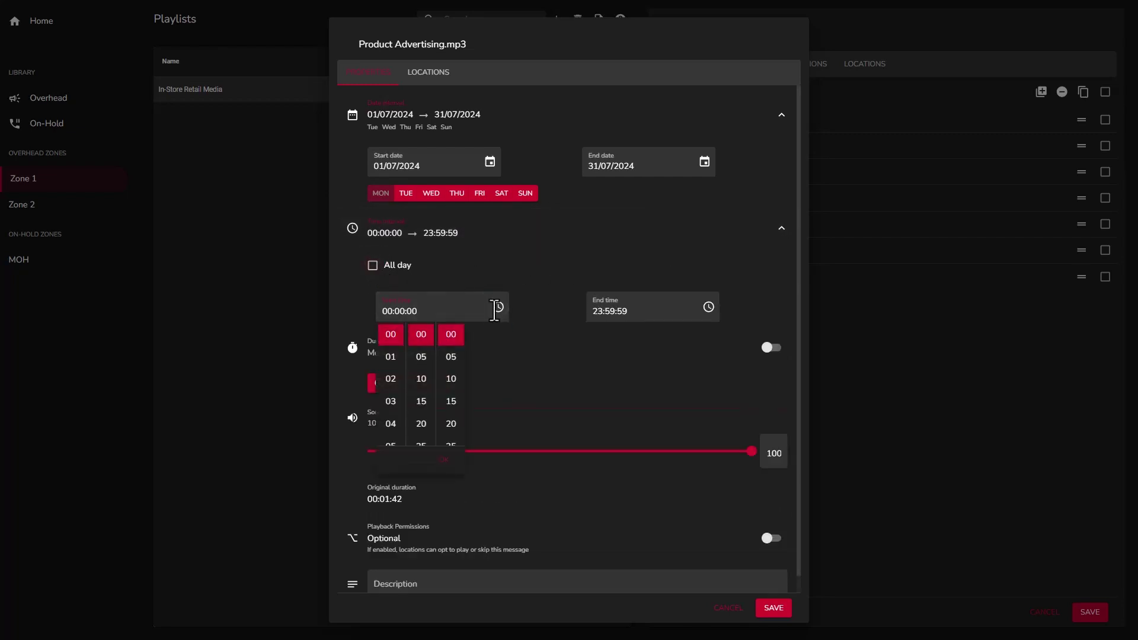
{"action": "scroll", "coordinate": [402, 384], "scroll_direction": "down", "scroll_amount": 3}
{"action": "left_click", "coordinate": [391, 427]}
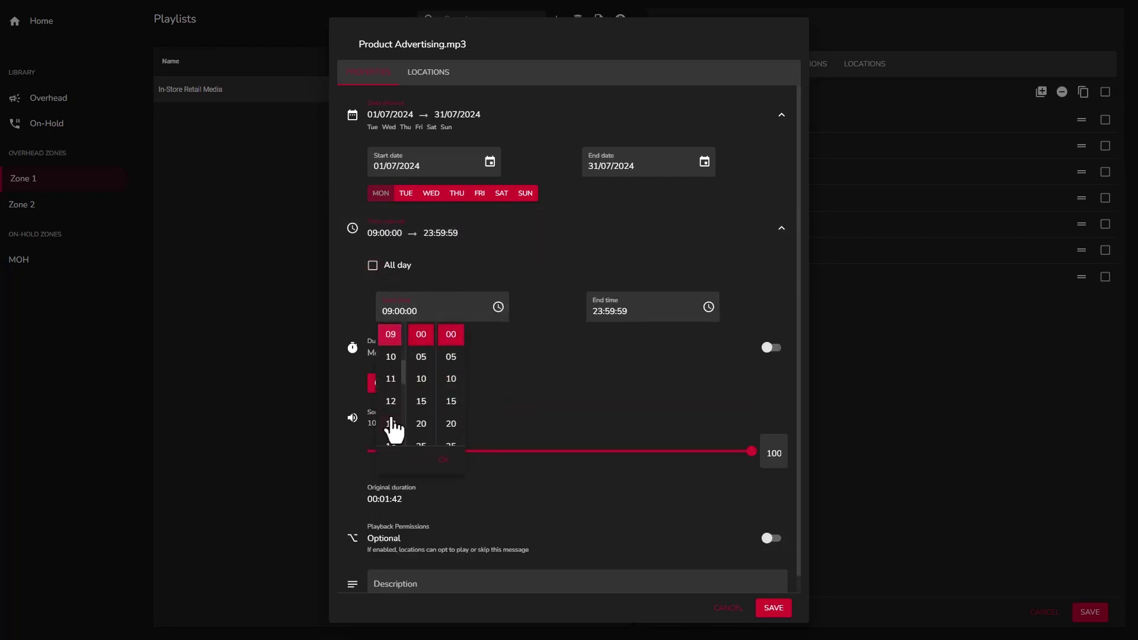
{"action": "left_click", "coordinate": [707, 309]}
{"action": "scroll", "coordinate": [601, 379], "scroll_direction": "down", "scroll_amount": 5}
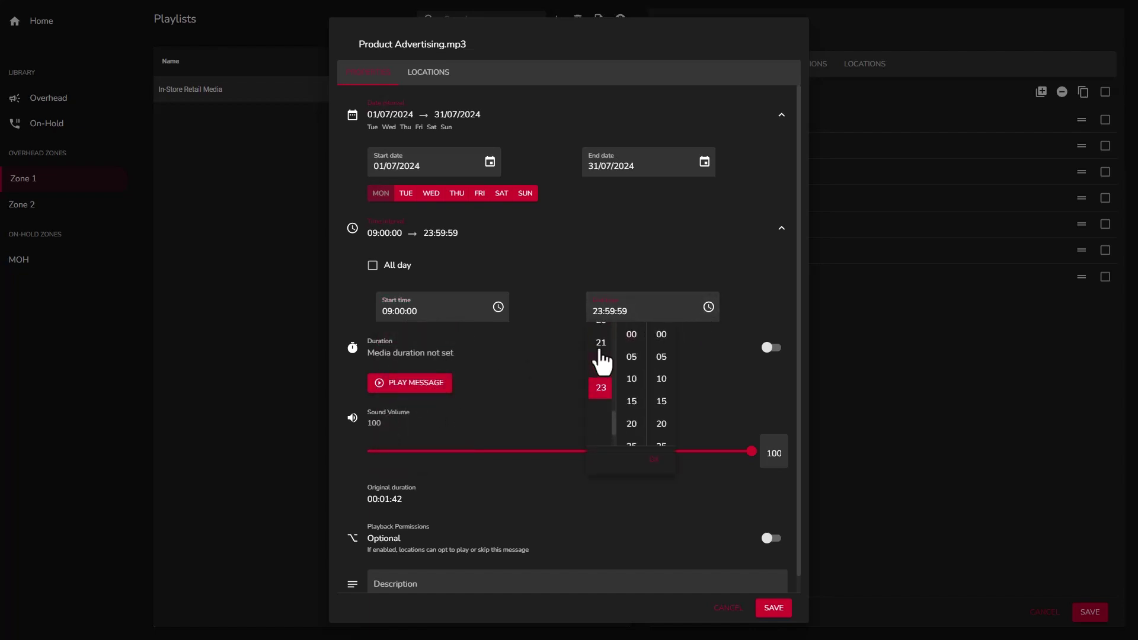
{"action": "left_click", "coordinate": [601, 346]}
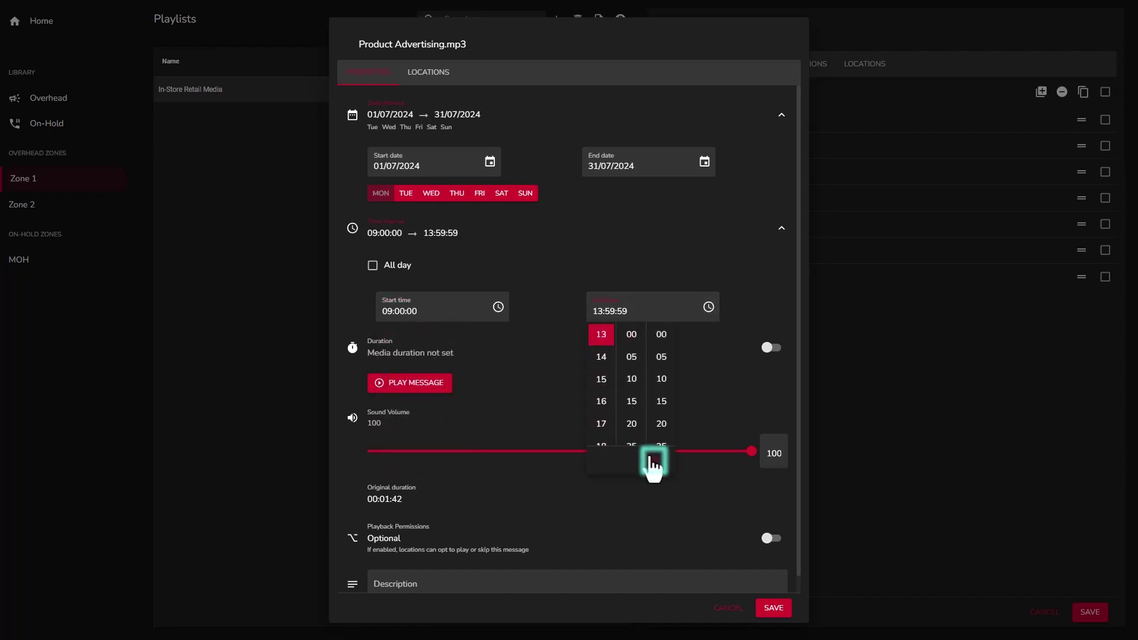
{"action": "left_click", "coordinate": [654, 459]}
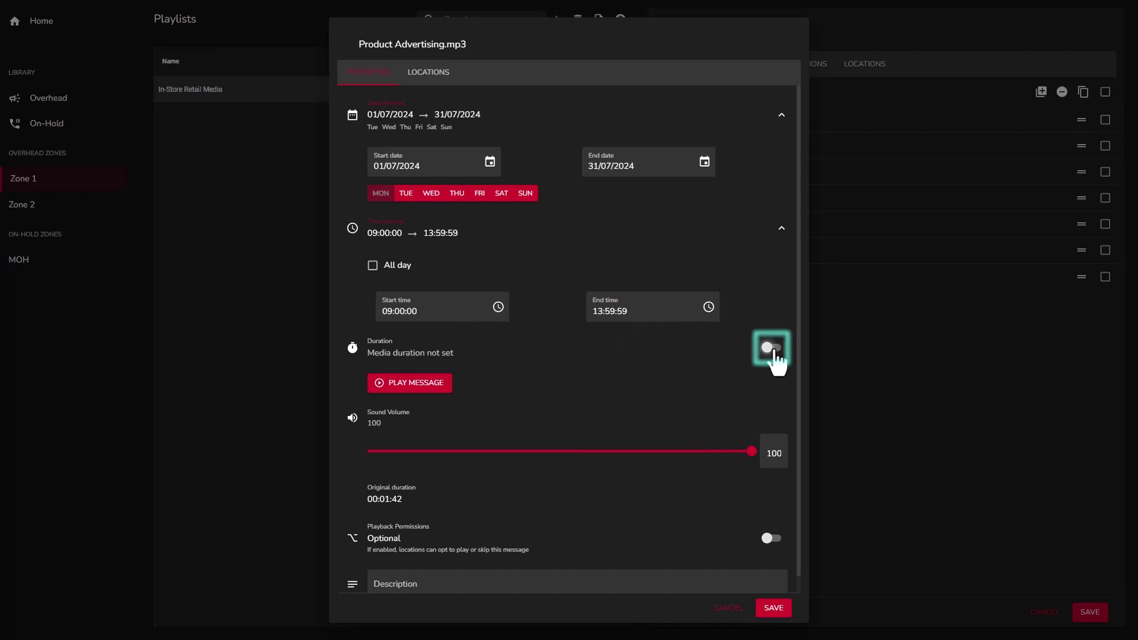
Enable a custom duration for the message and set it to 7 seconds.
{"action": "left_click", "coordinate": [773, 349]}
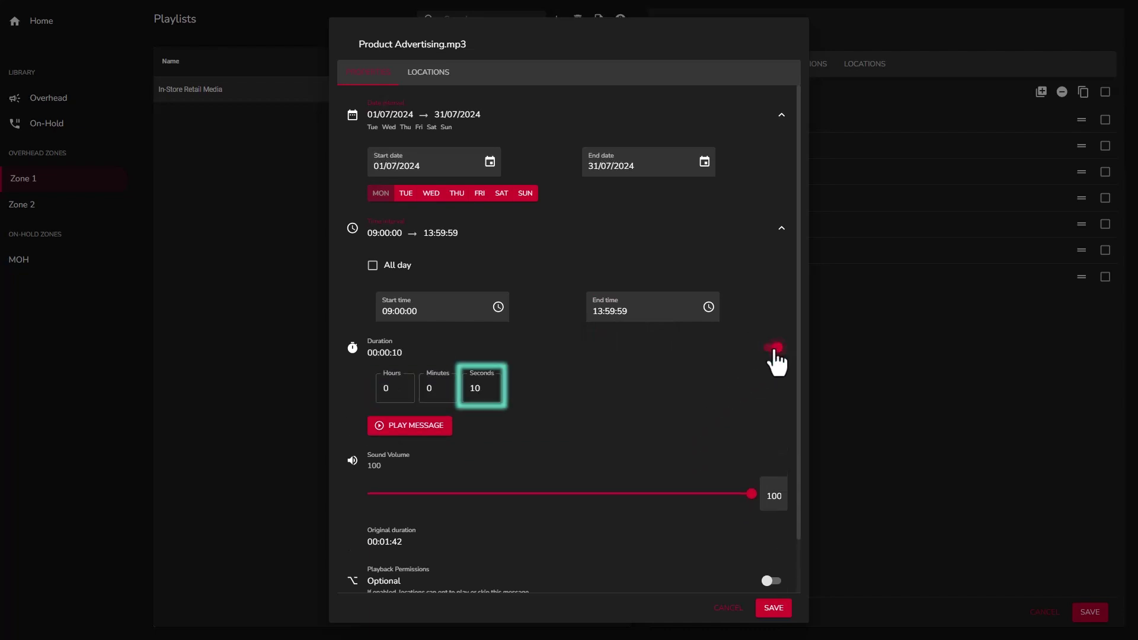
{"action": "left_click", "coordinate": [489, 390]}
{"action": "left_click", "coordinate": [490, 390]}
{"action": "left_click", "coordinate": [489, 391]}
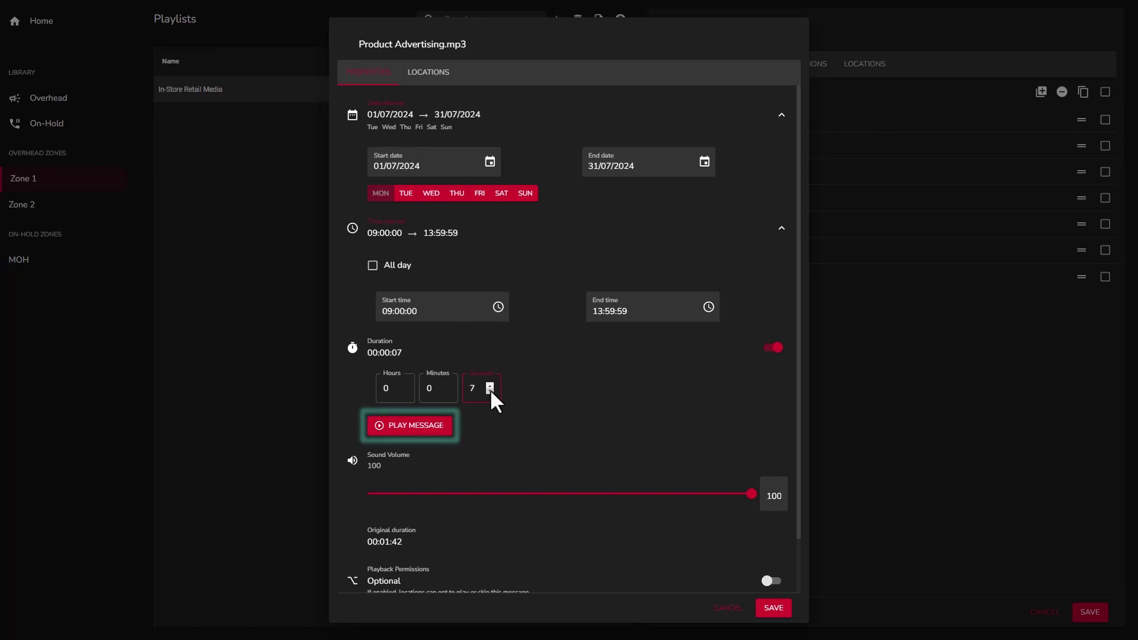
Preview the message's audio and lower its sound volume to 99.
{"action": "left_click", "coordinate": [420, 426]}
{"action": "left_click", "coordinate": [415, 428]}
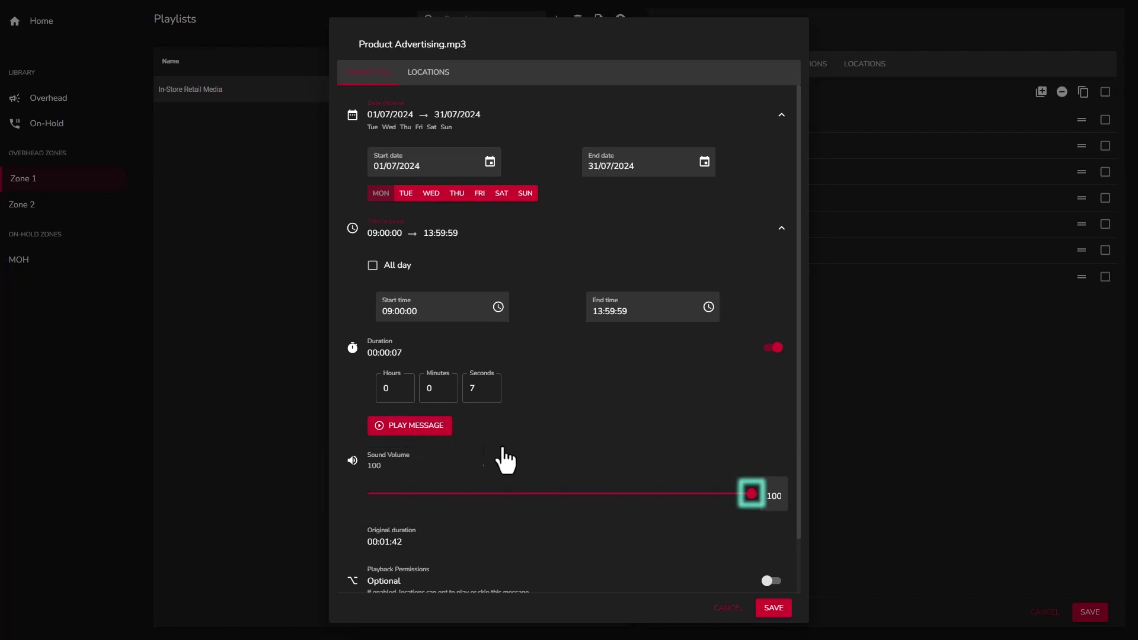
{"action": "mouse_move", "coordinate": [750, 494]}
{"action": "left_mouse_down"}
{"action": "mouse_move", "coordinate": [629, 501]}
{"action": "mouse_move", "coordinate": [749, 508]}
{"action": "left_mouse_up"}
Make the message's playback optional with User Opt-in and save the message settings.
{"action": "scroll", "coordinate": [748, 508], "scroll_direction": "down", "scroll_amount": 1}
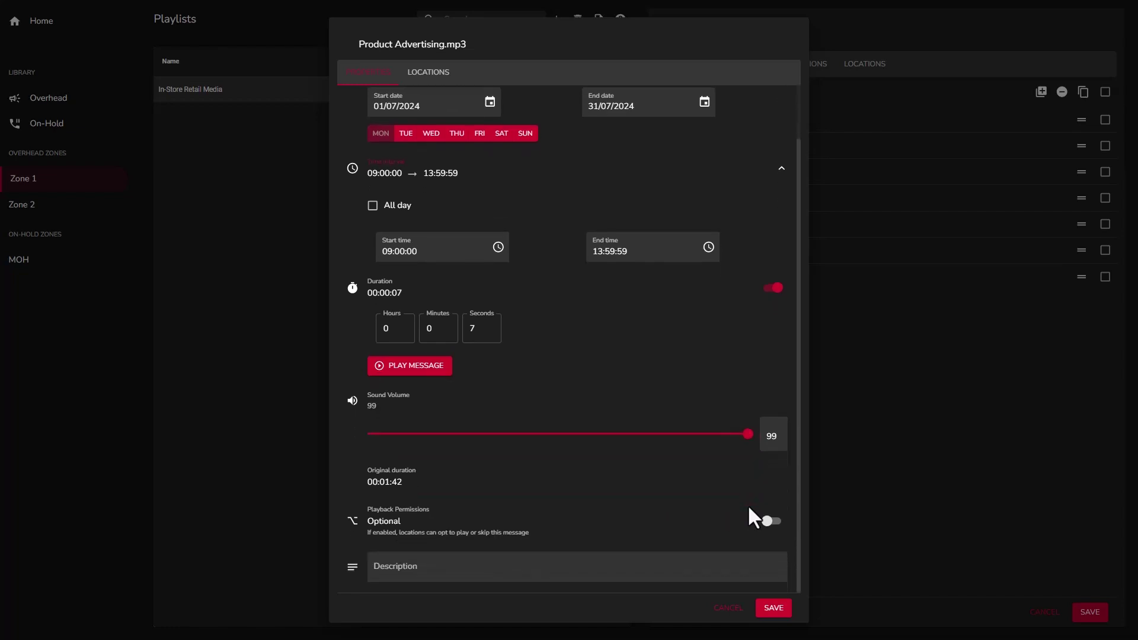
{"action": "left_click", "coordinate": [772, 523]}
{"action": "scroll", "coordinate": [777, 538], "scroll_direction": "down", "scroll_amount": 1}
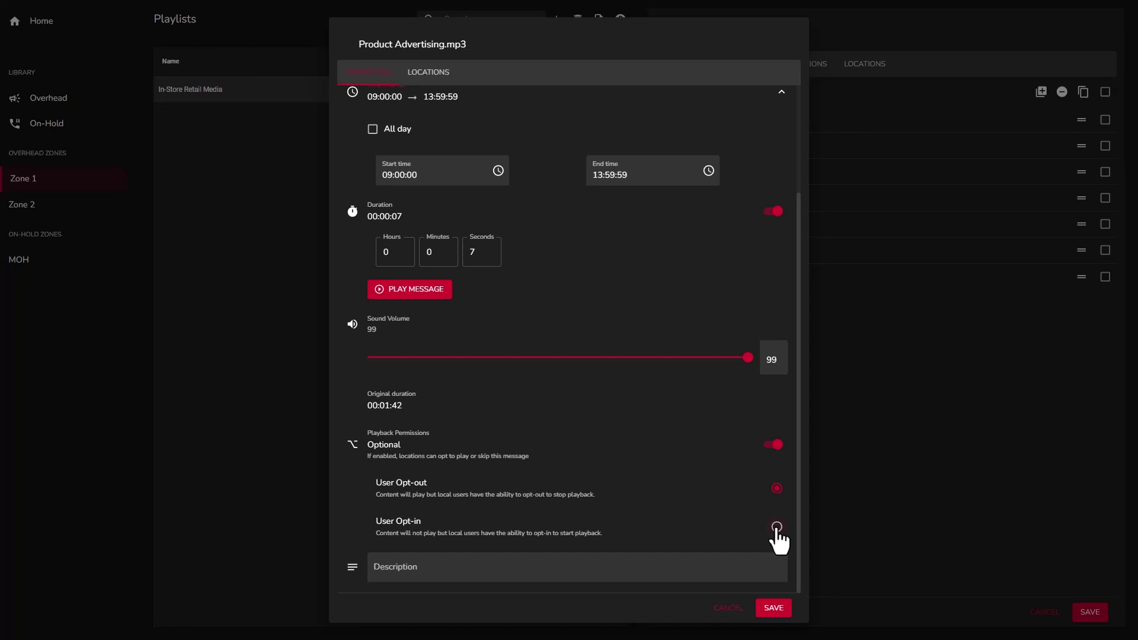
{"action": "left_click", "coordinate": [777, 527]}
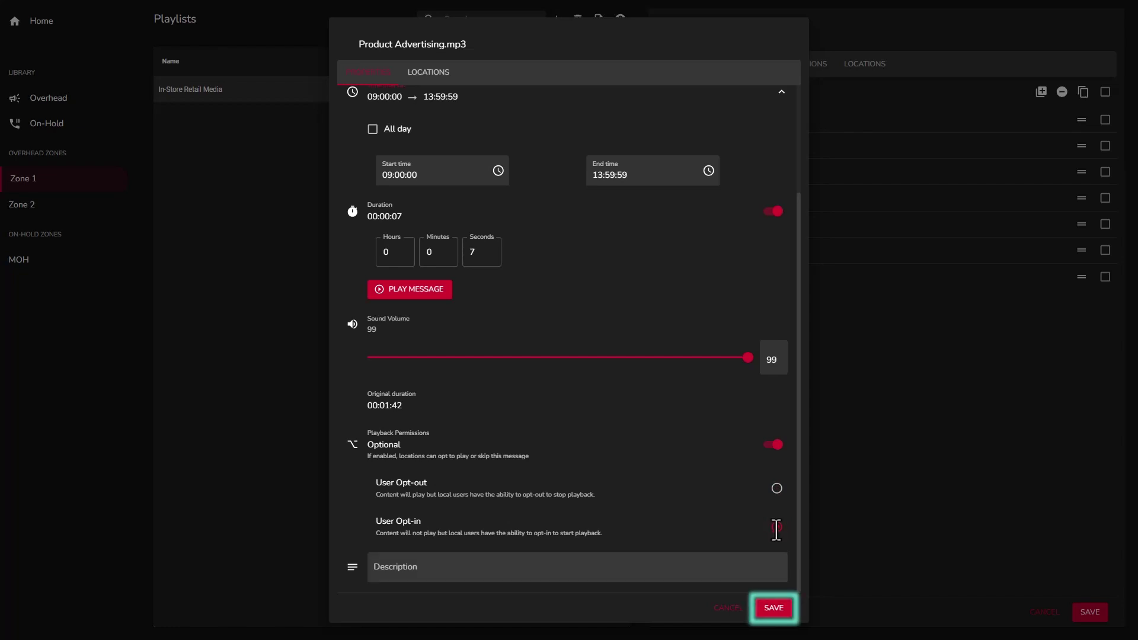
{"action": "left_click", "coordinate": [773, 608]}
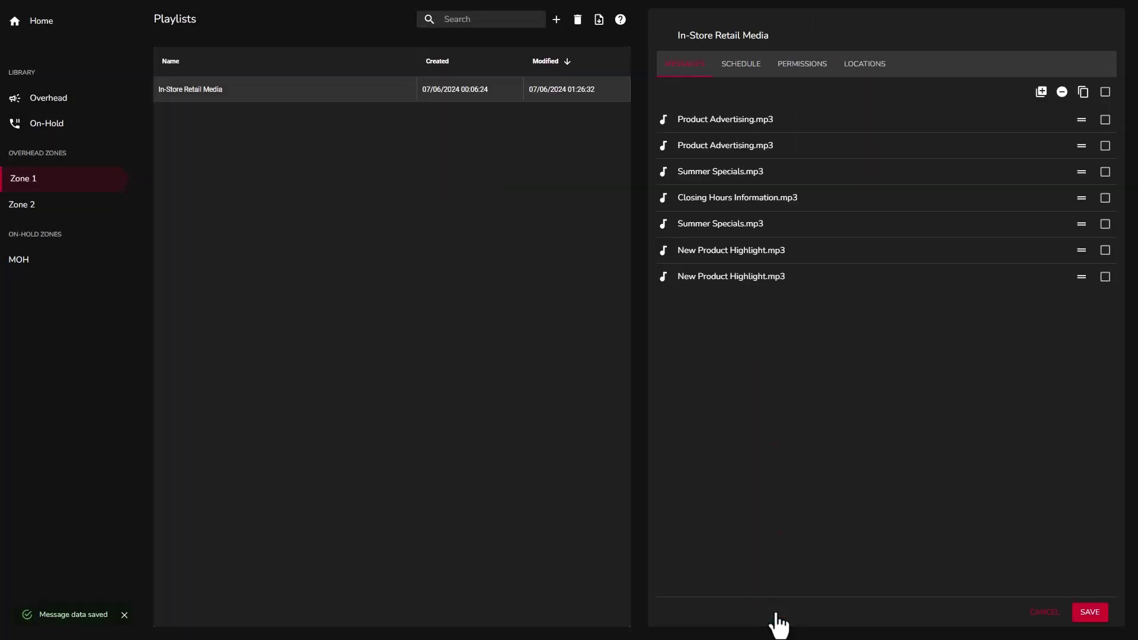